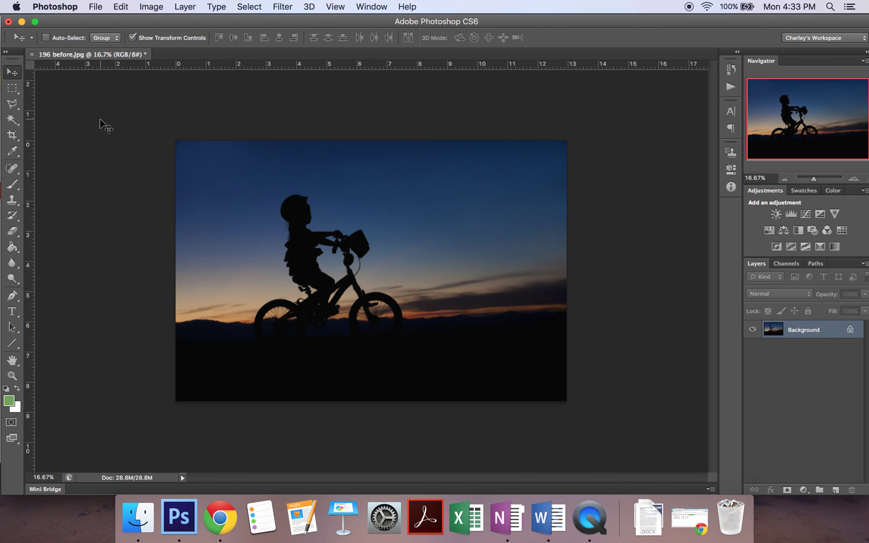
# - Place 196.jpg from Documents into the image and commit it as layer 196
pyautogui.click(96, 6)
pyautogui.click(154, 204)
pyautogui.moveTo(643, 115); pyautogui.dragTo(643, 211)
pyautogui.click(383, 232)
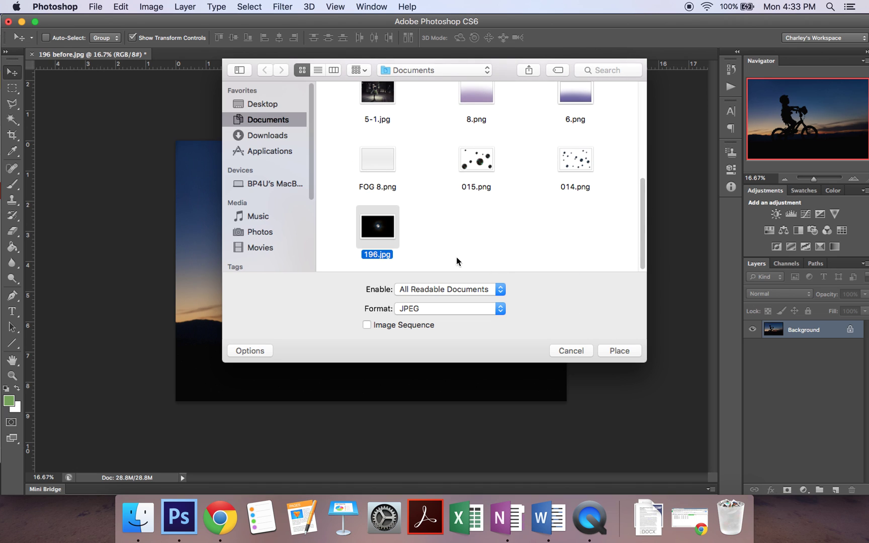
pyautogui.click(623, 350)
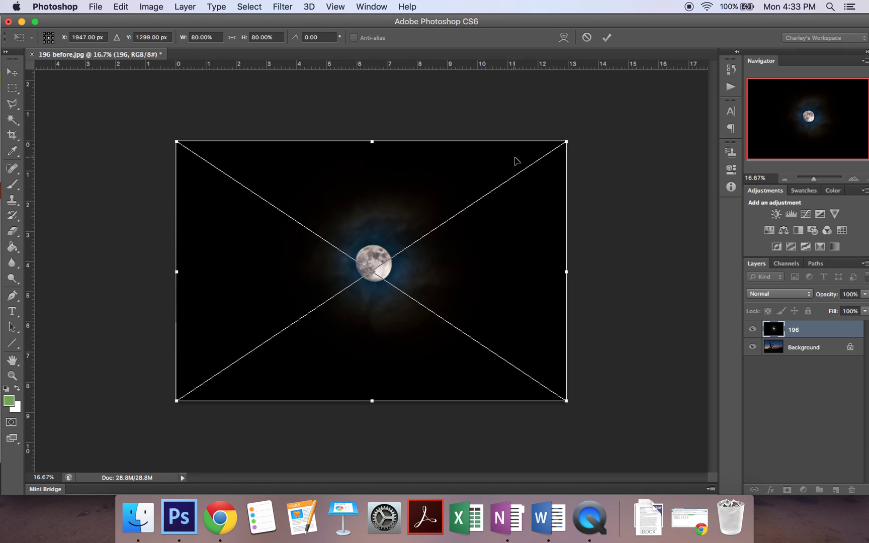
pyautogui.click(607, 38)
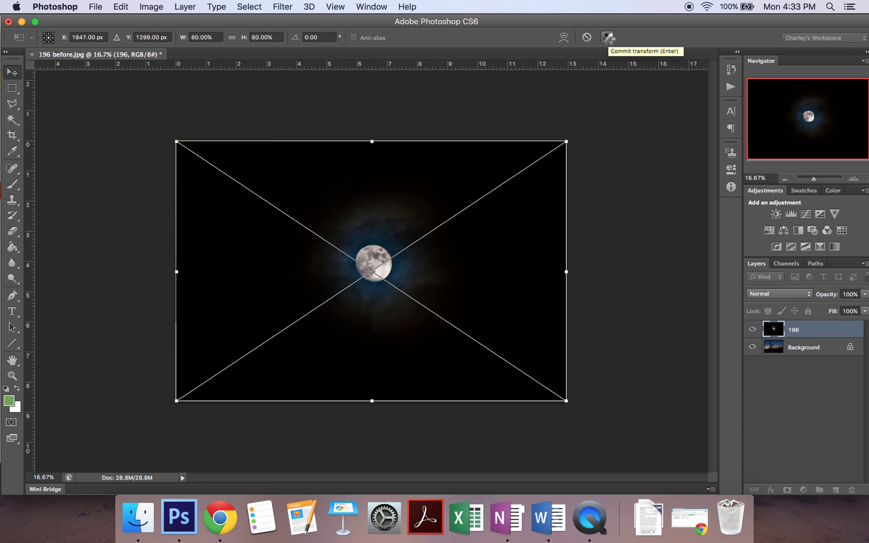
# - Set the 196 moon layer's blend mode to Screen, keeping layer 196 selected
pyautogui.click(780, 295)
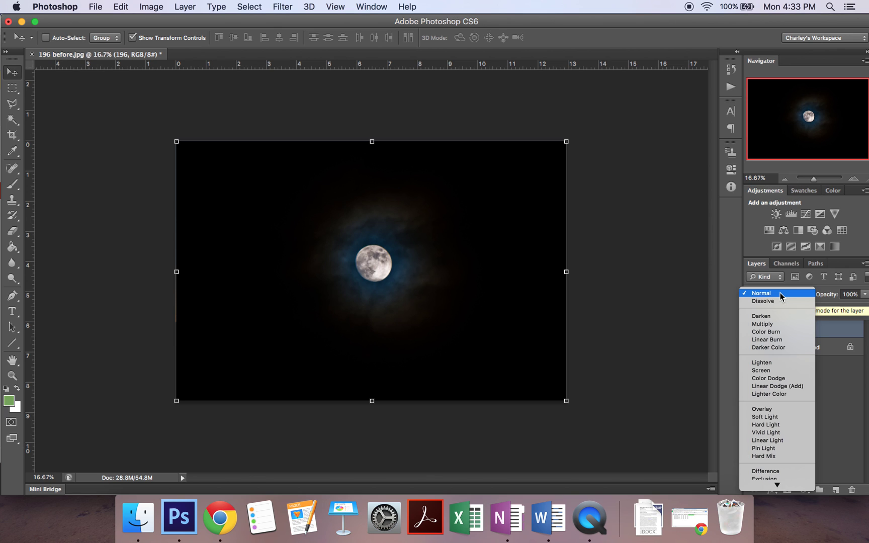
pyautogui.click(780, 292)
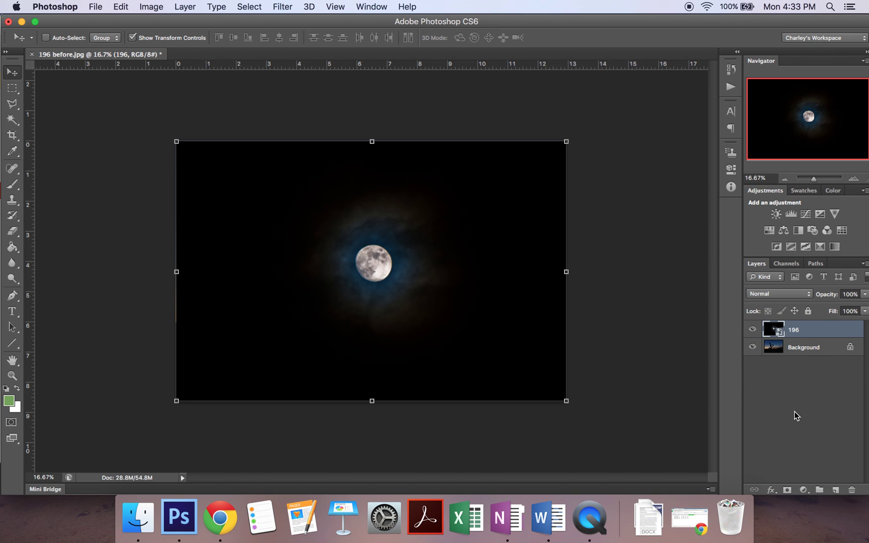
pyautogui.click(368, 5)
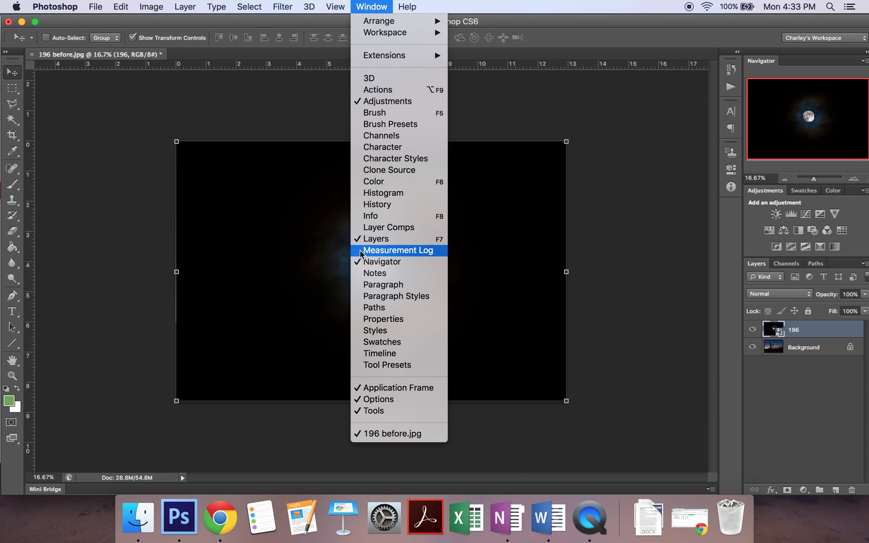
pyautogui.click(797, 395)
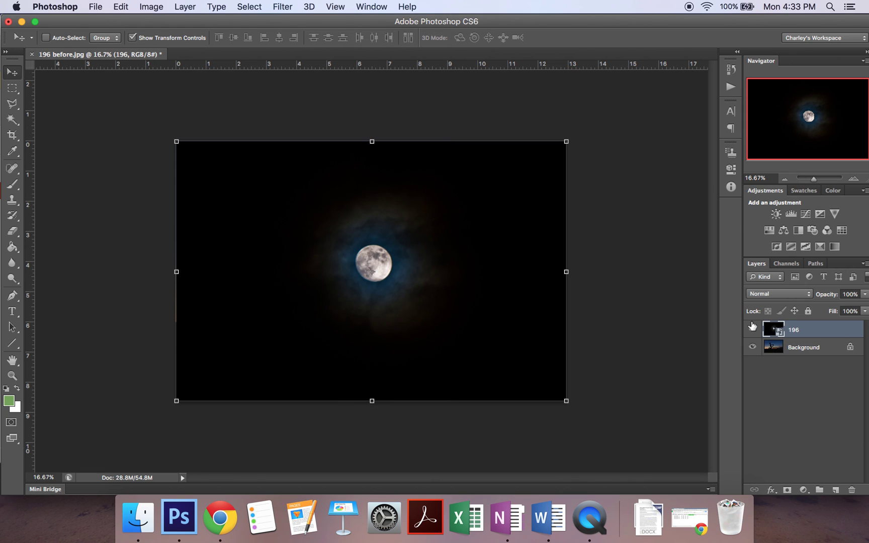
pyautogui.click(783, 295)
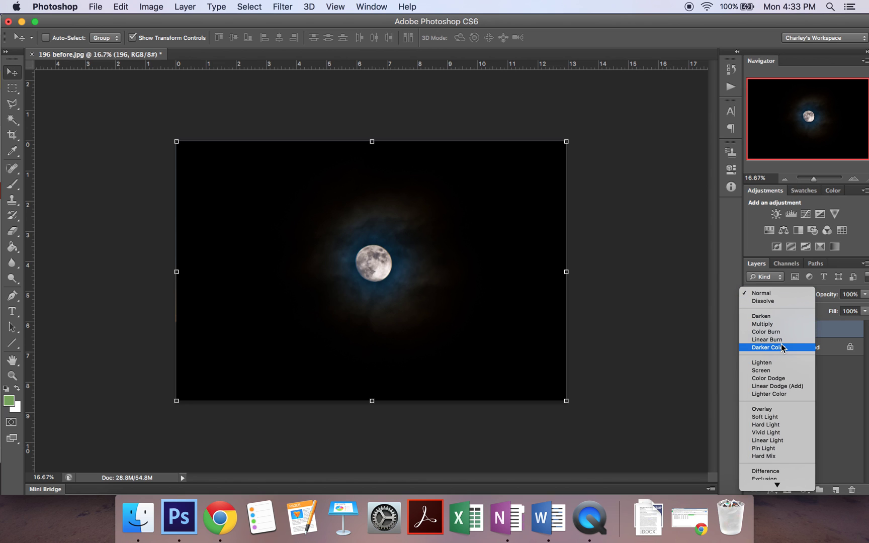
pyautogui.click(784, 371)
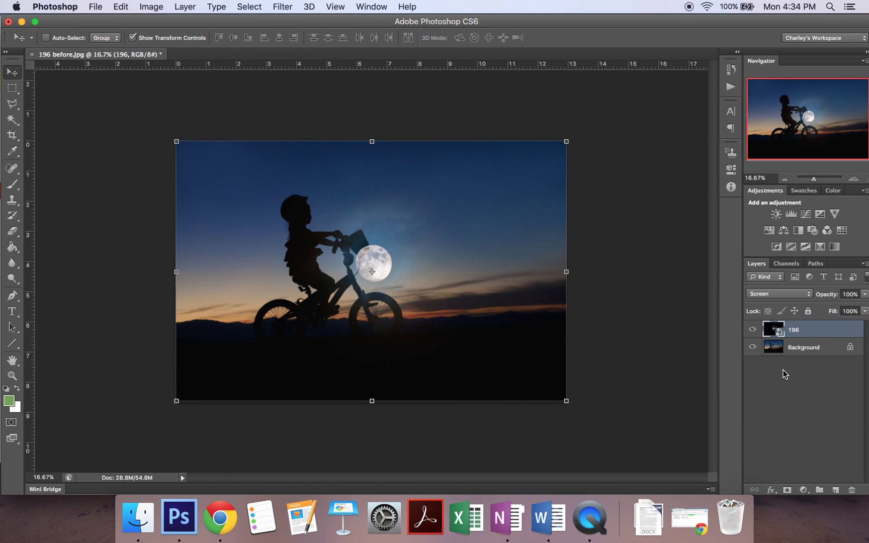
pyautogui.click(806, 355)
pyautogui.click(805, 330)
# - Drag the moon up into the sky above the bike and try Multiply and Overlay blending
pyautogui.moveTo(387, 262); pyautogui.dragTo(375, 206)
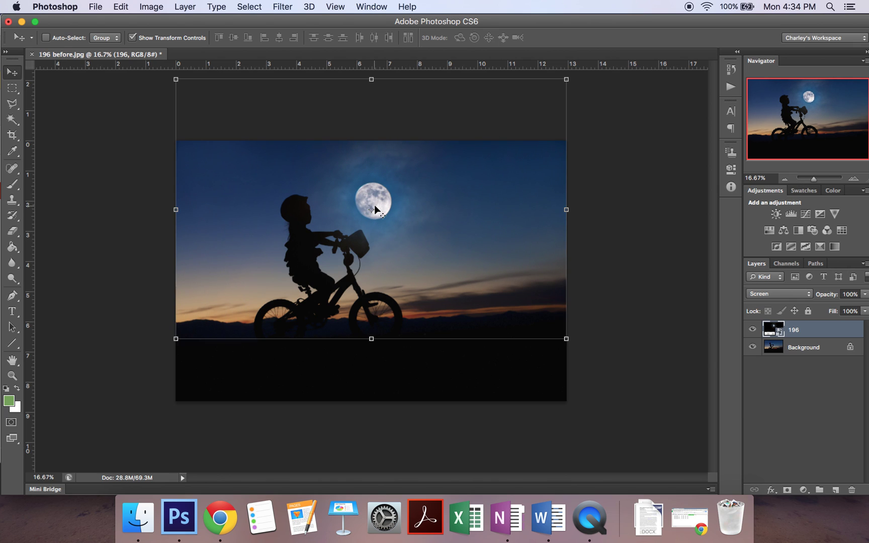
pyautogui.click(768, 294)
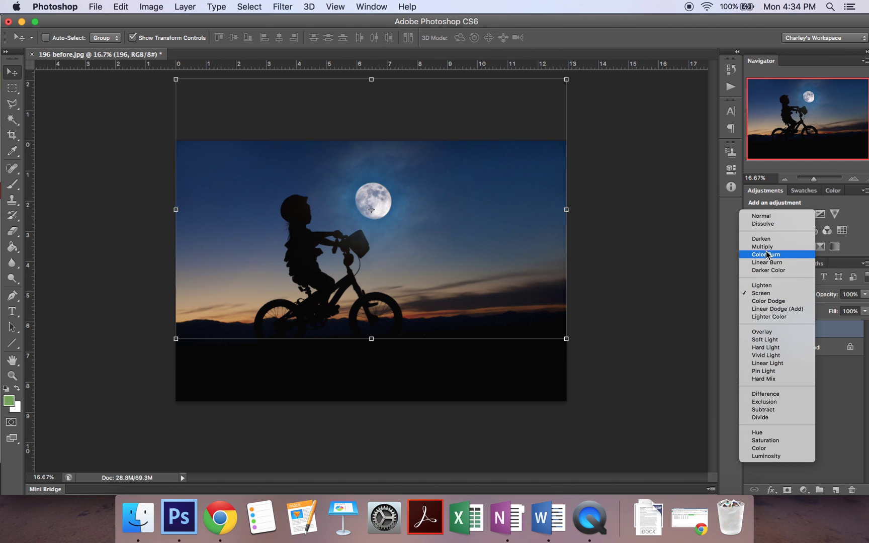
pyautogui.click(767, 249)
pyautogui.click(769, 294)
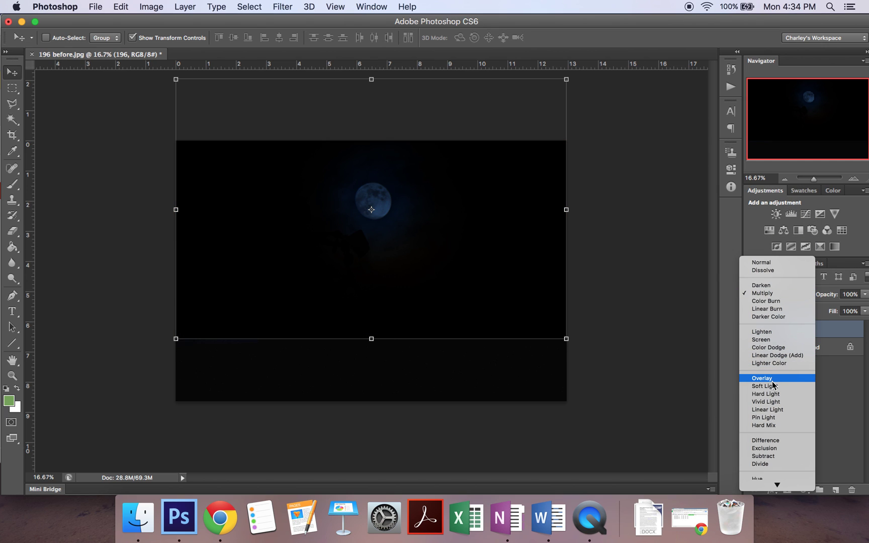
pyautogui.click(773, 381)
# - Try Soft Light blending on the moon, then return it to Screen
pyautogui.click(774, 294)
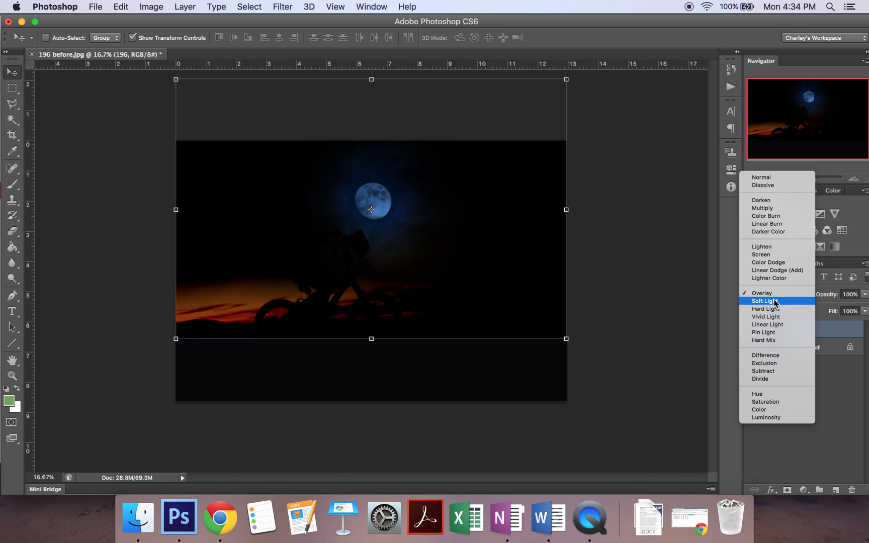
pyautogui.click(774, 301)
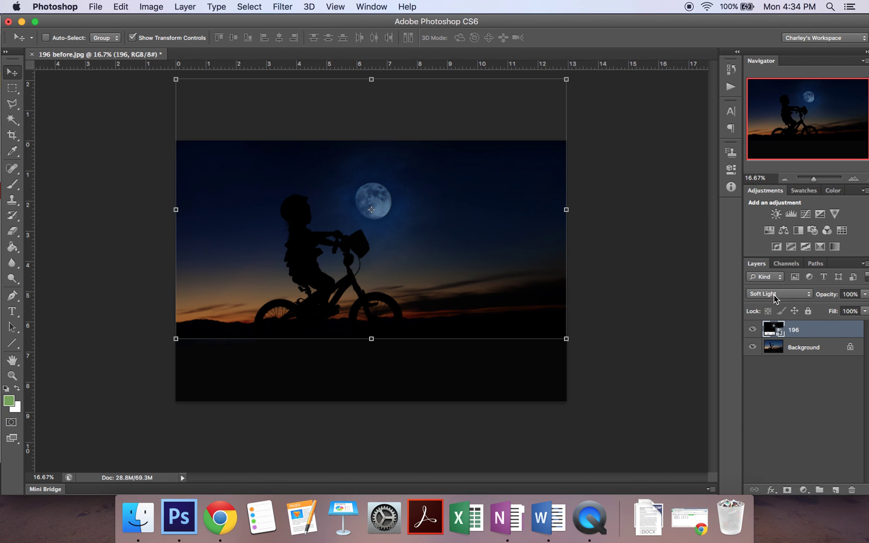
pyautogui.click(774, 294)
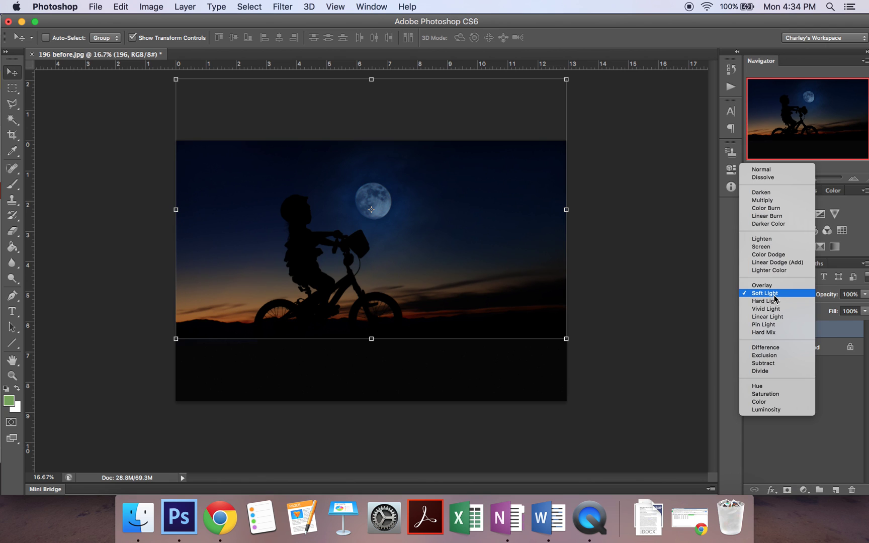
pyautogui.click(772, 247)
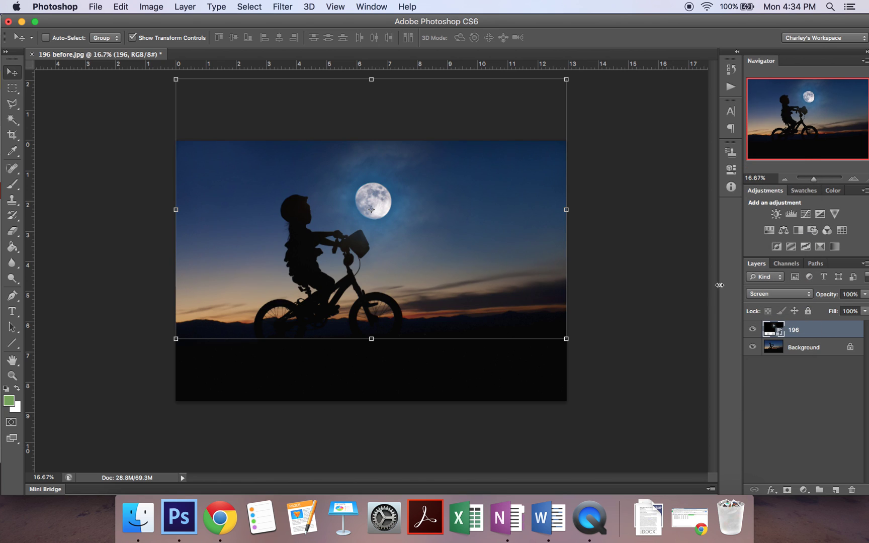
pyautogui.click(765, 293)
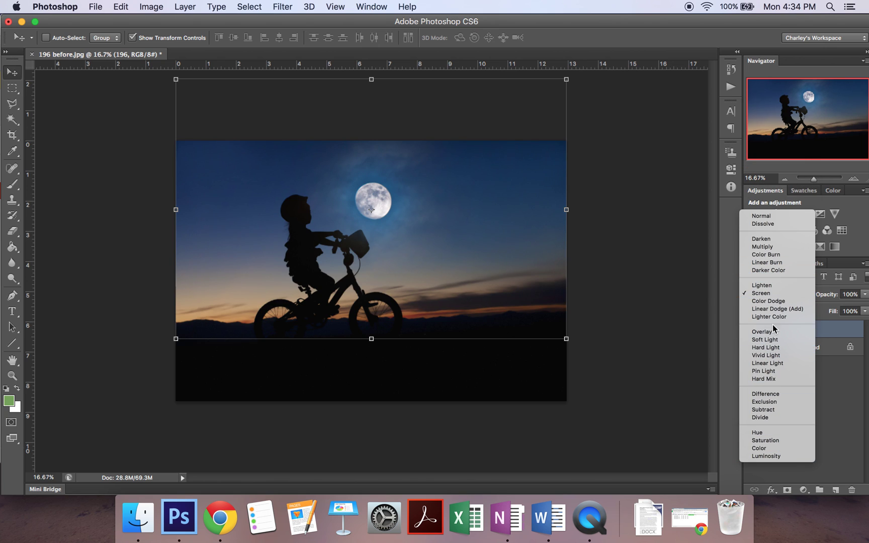
pyautogui.click(775, 295)
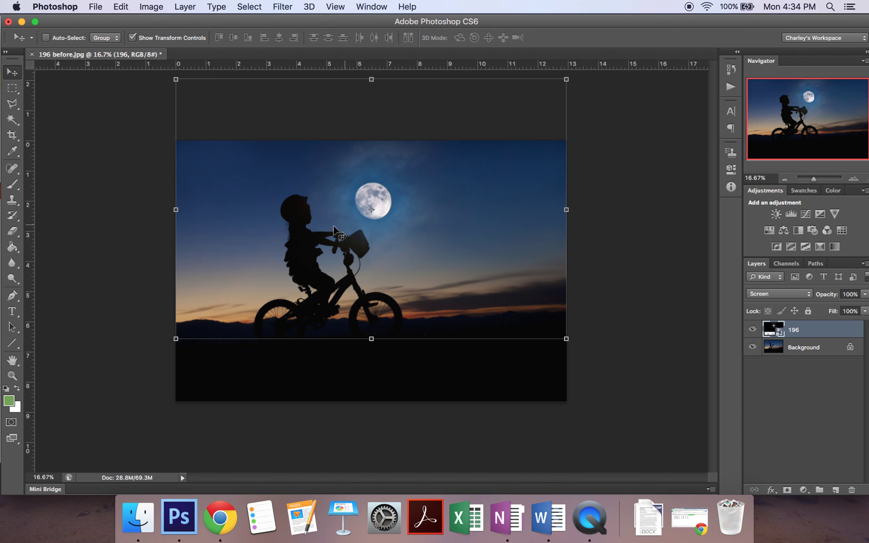
# - Add a white layer mask to the 196 moon layer and select the Brush tool
pyautogui.click(788, 492)
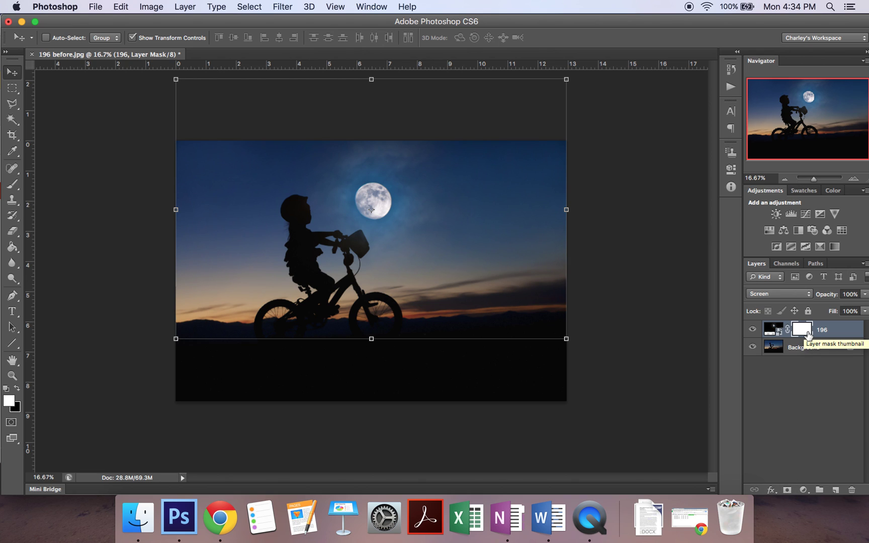
pyautogui.click(12, 185)
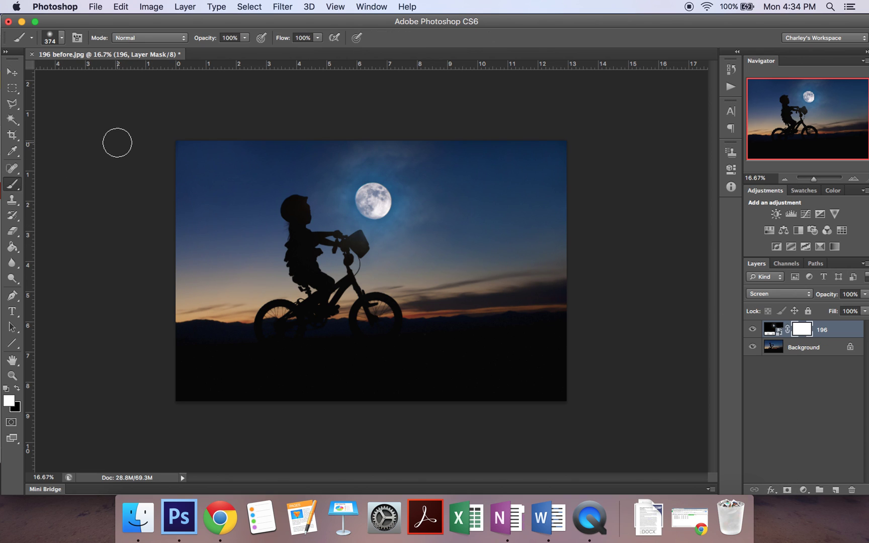
# - Paint black on the mask over the handlebar basket with a 180 px, 0% hardness brush
pyautogui.click(17, 390)
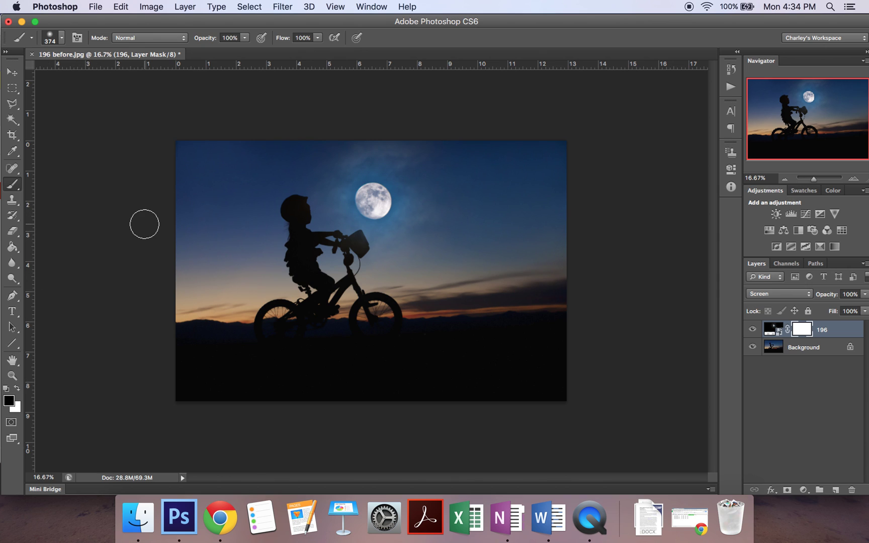
pyautogui.click(62, 38)
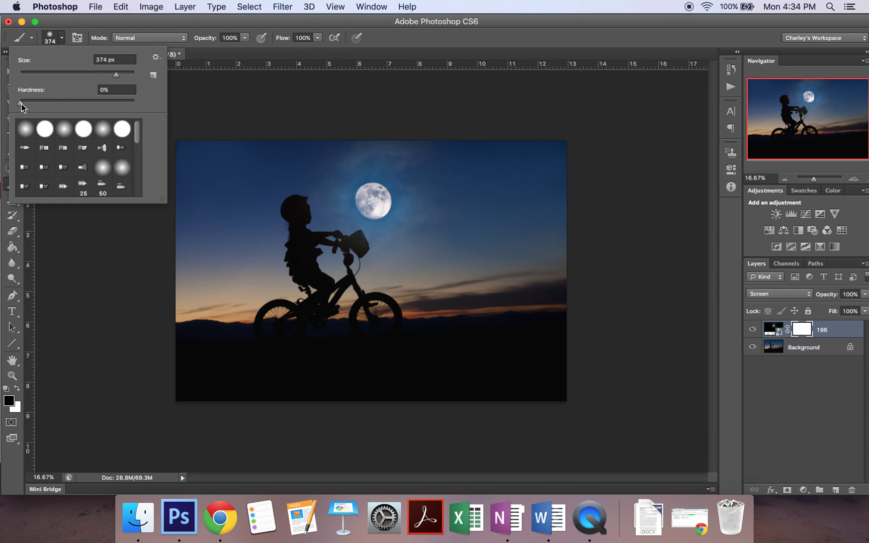
pyautogui.moveTo(105, 75); pyautogui.dragTo(100, 75)
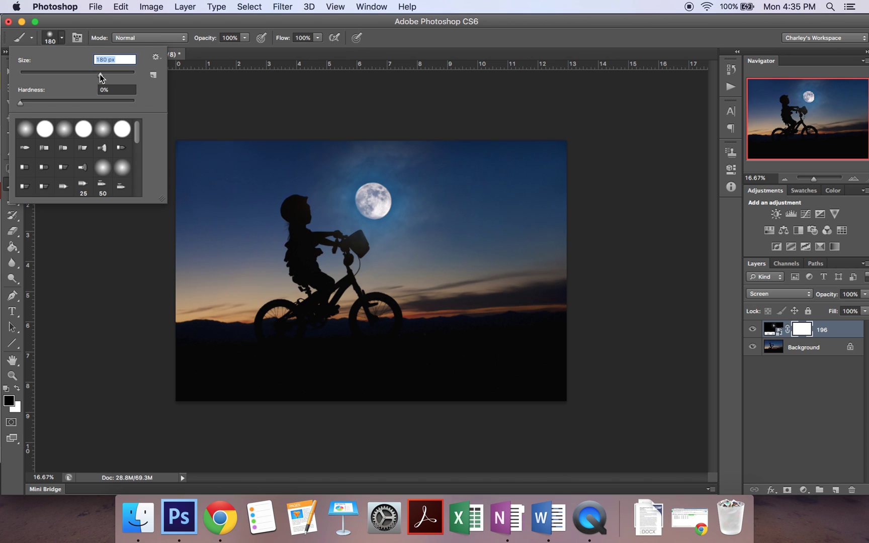
pyautogui.click(60, 39)
pyautogui.click(60, 38)
pyautogui.moveTo(116, 103); pyautogui.dragTo(132, 103)
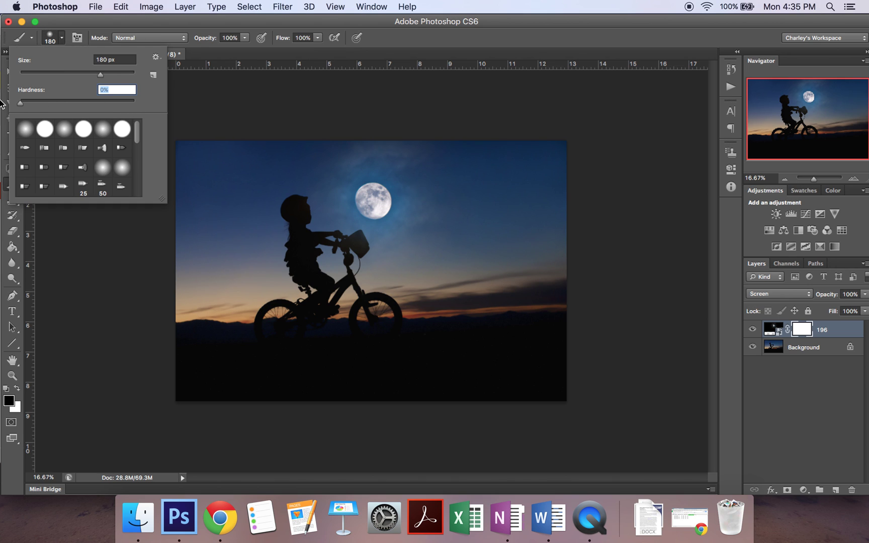
pyautogui.click(60, 39)
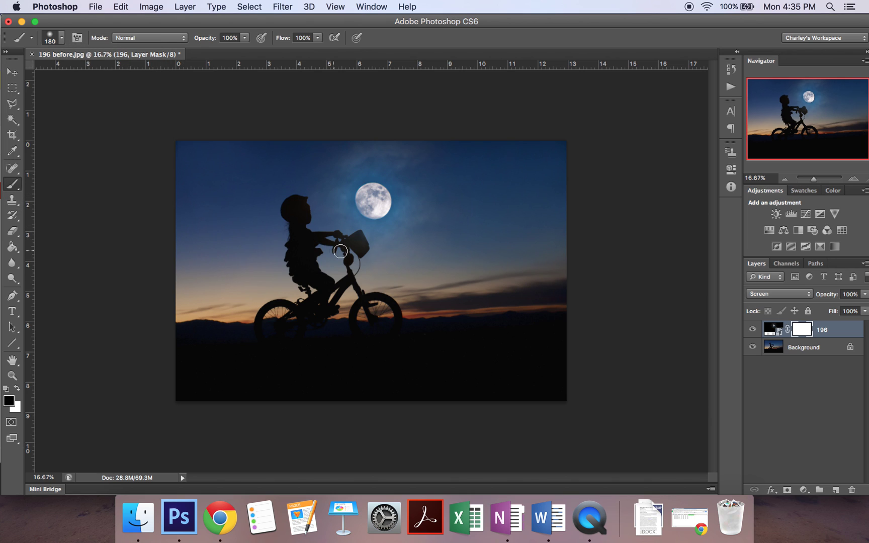
pyautogui.moveTo(358, 238)
pyautogui.mouseDown()
pyautogui.moveTo(327, 236)
pyautogui.moveTo(364, 252)
pyautogui.moveTo(302, 235)
pyautogui.moveTo(309, 234)
pyautogui.moveTo(300, 202)
pyautogui.moveTo(305, 243)
pyautogui.moveTo(357, 240)
pyautogui.moveTo(369, 257)
pyautogui.mouseUp()
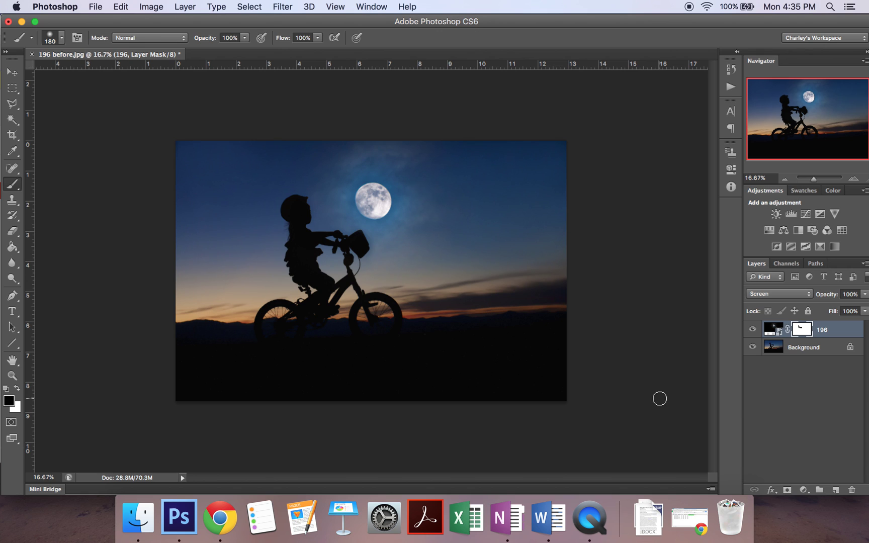
# - Free-transform the moon layer to about 82% and shift it right and down
pyautogui.click(772, 330)
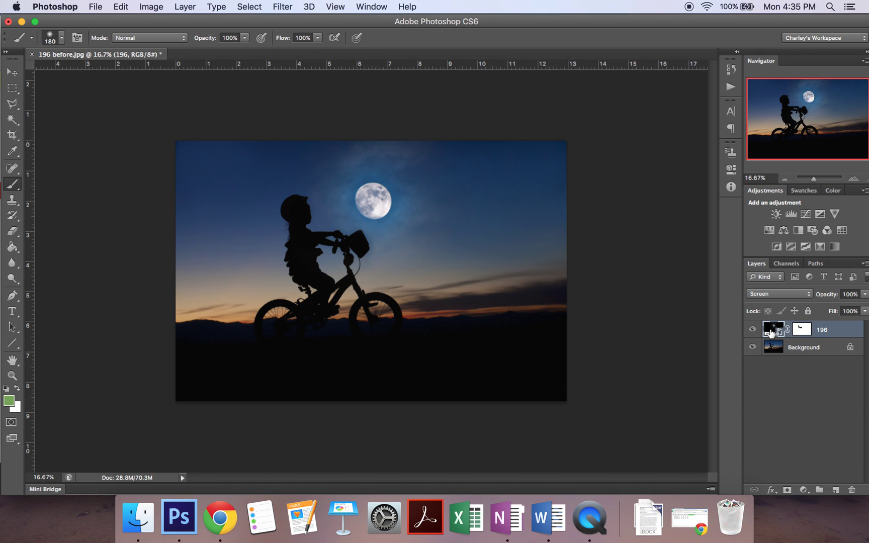
pyautogui.press('v')
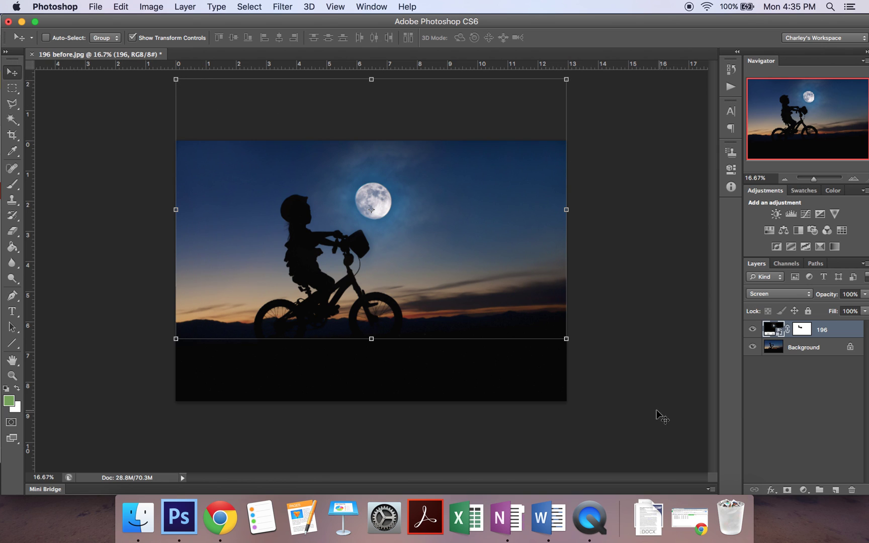
pyautogui.click(566, 339)
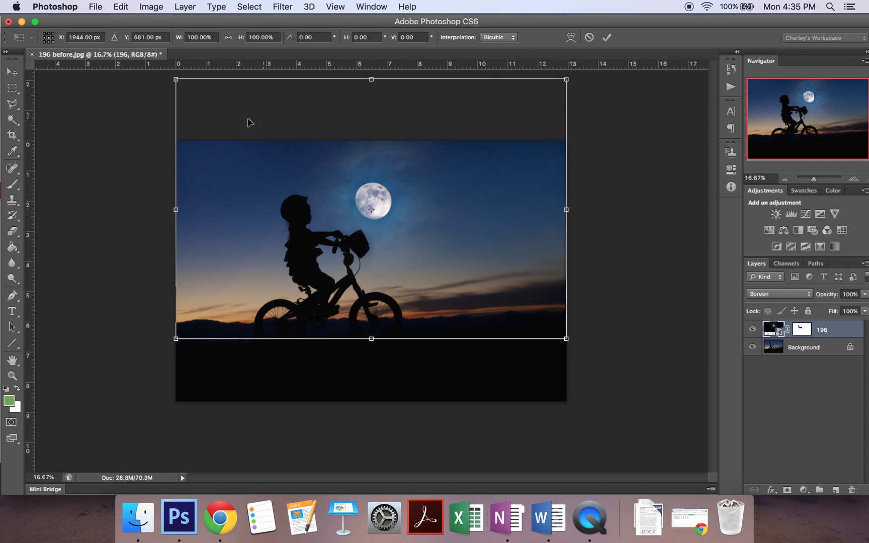
pyautogui.moveTo(567, 342); pyautogui.dragTo(494, 304)
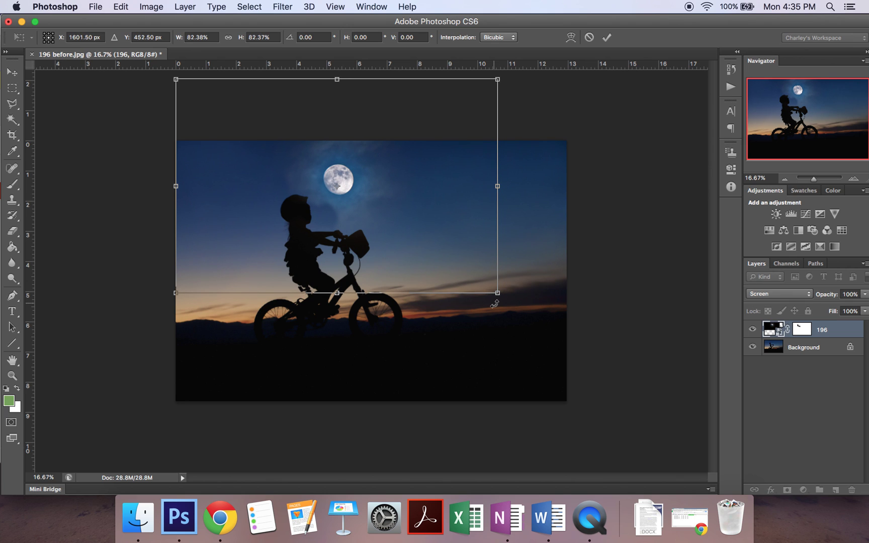
pyautogui.moveTo(345, 175); pyautogui.dragTo(377, 199)
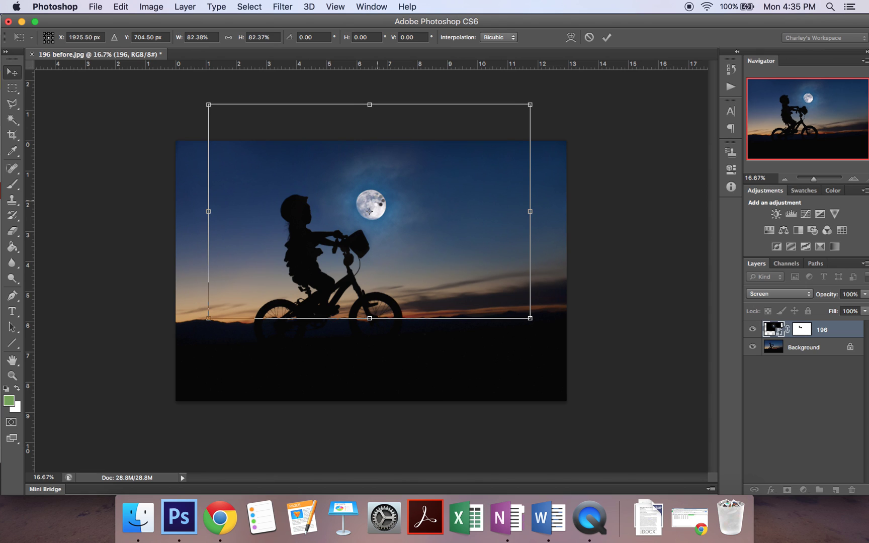
pyautogui.press('Return')
pyautogui.click(802, 331)
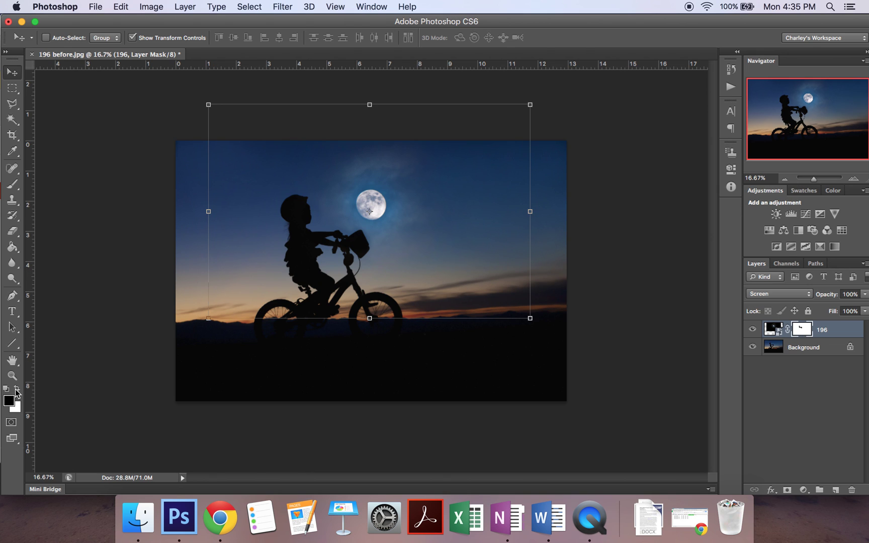
# - Paint white on the mask near the basket, then start a new free transform on the moon
pyautogui.click(16, 393)
pyautogui.press('b')
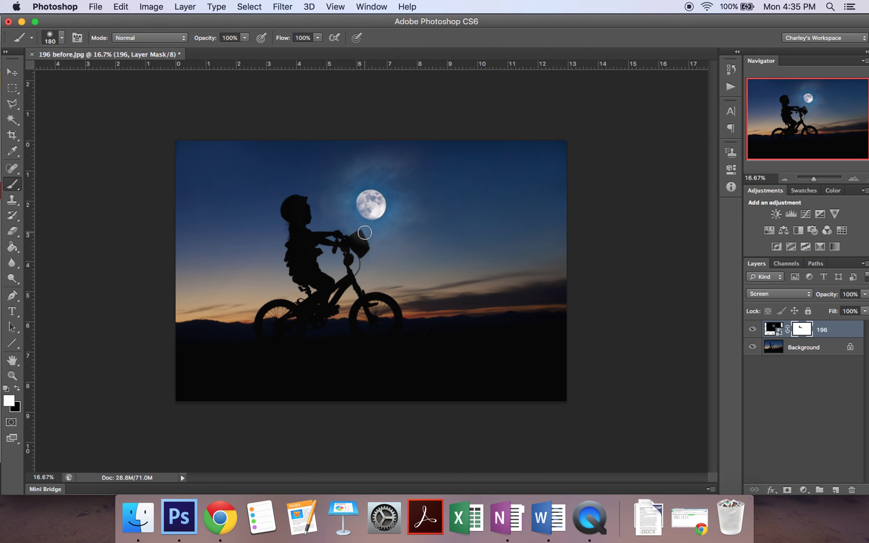
pyautogui.click(364, 232)
pyautogui.click(772, 331)
pyautogui.hotkey('ctrl', 't')
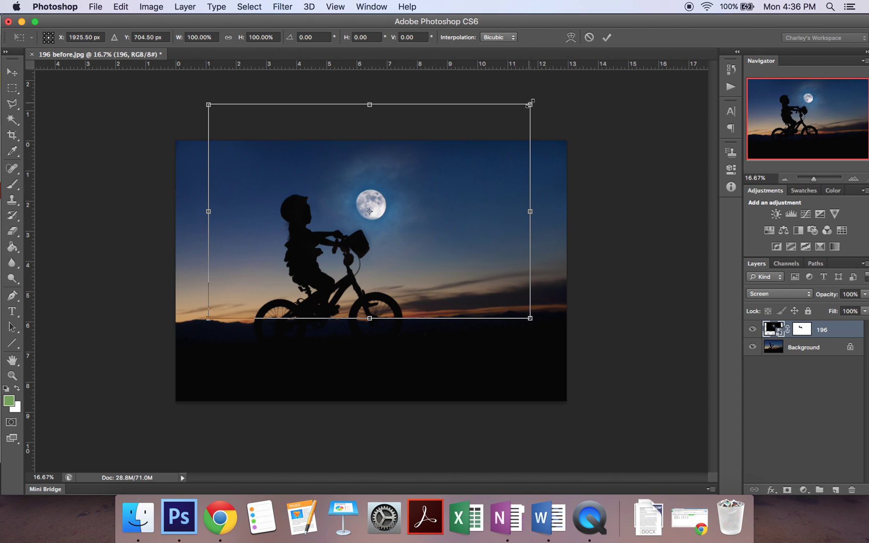
# - Try enlarging the moon layer in Free Transform, then cancel the oversized transform
pyautogui.moveTo(530, 104); pyautogui.dragTo(633, 122)
pyautogui.moveTo(209, 122); pyautogui.dragTo(163, 83)
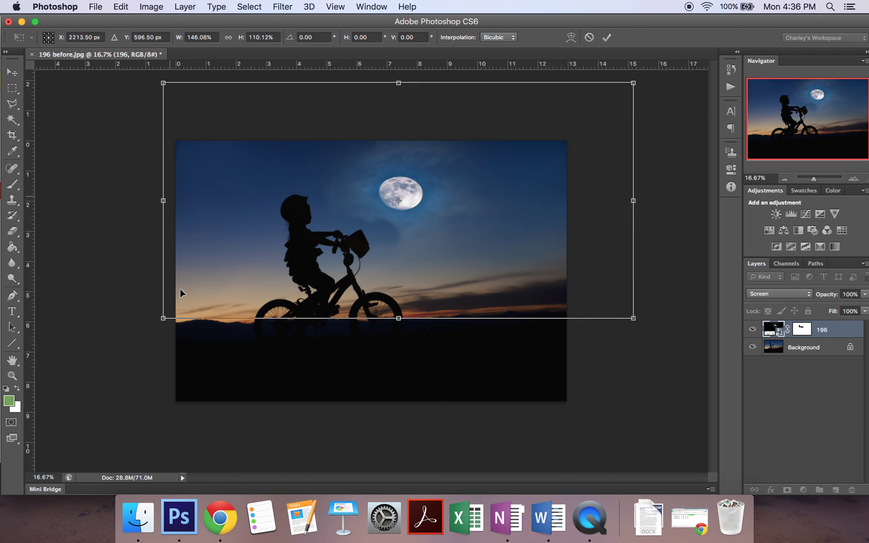
pyautogui.moveTo(163, 320); pyautogui.dragTo(114, 310)
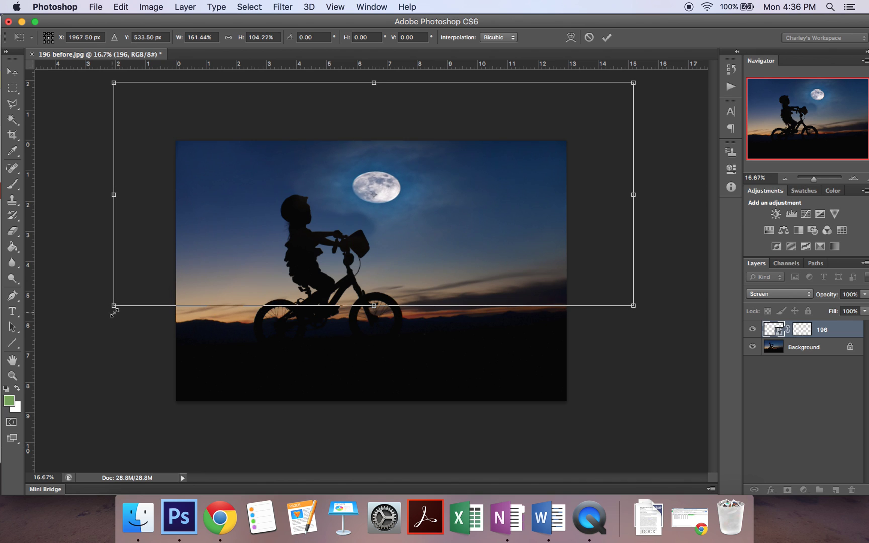
pyautogui.click(590, 38)
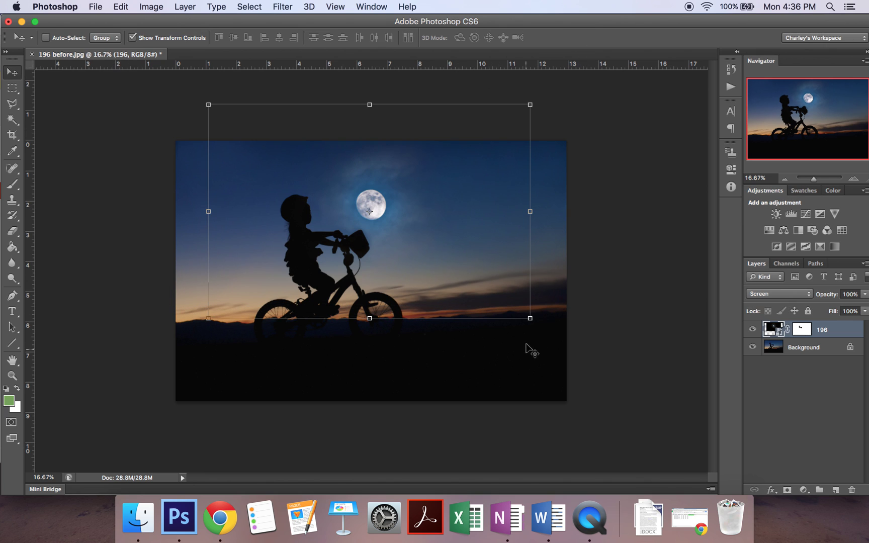
# - Shrink the moon to about 77% and move it right and down in the sky
pyautogui.click(529, 319)
pyautogui.moveTo(530, 320); pyautogui.dragTo(454, 272)
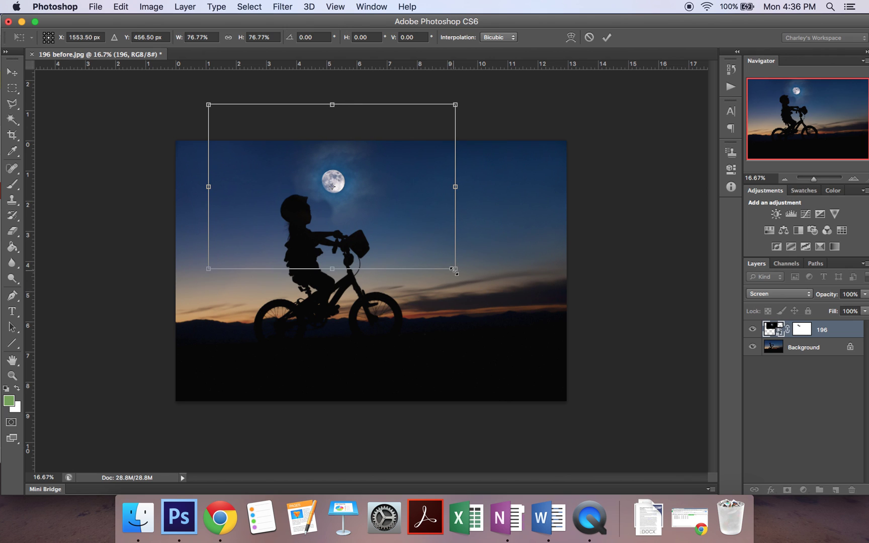
pyautogui.press('Escape')
pyautogui.moveTo(332, 186); pyautogui.dragTo(436, 186)
pyautogui.moveTo(373, 177); pyautogui.dragTo(450, 196)
pyautogui.press('Return')
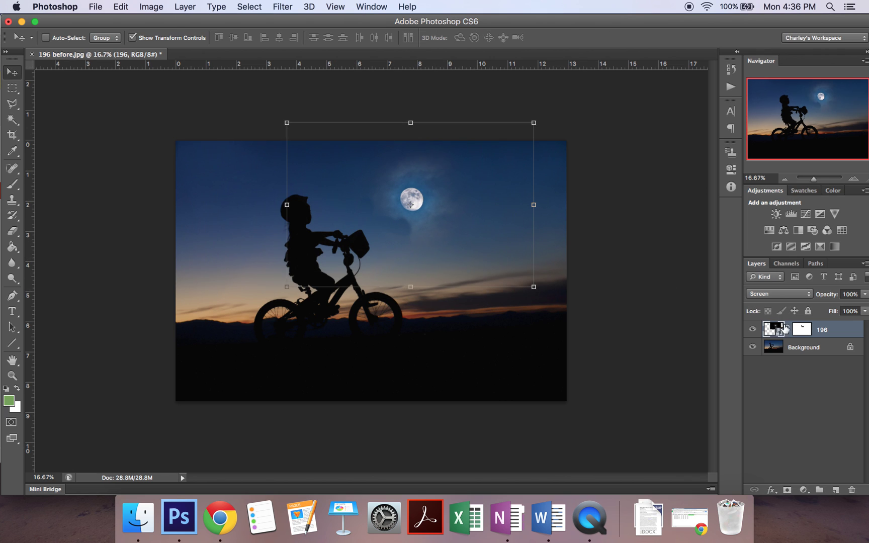
pyautogui.click(800, 332)
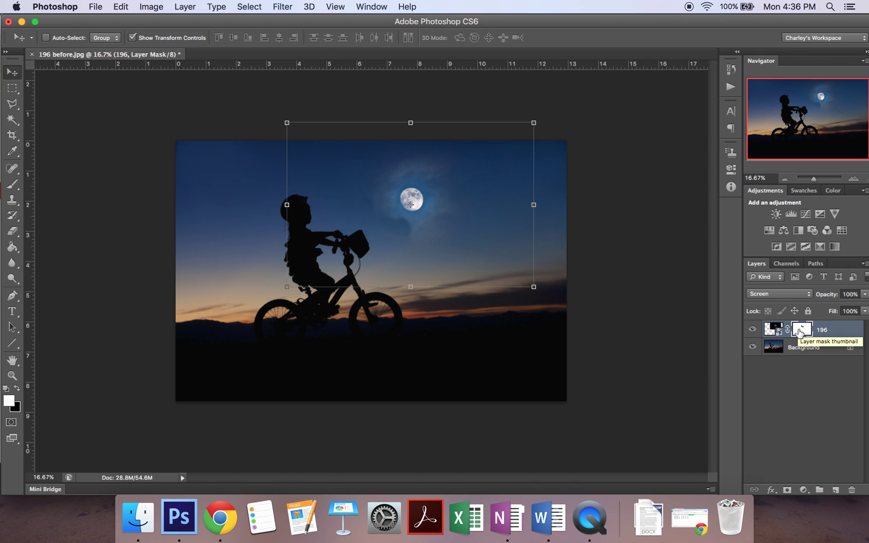
# - Paint white on the moon's mask over the dark patch below-left of the moon
pyautogui.press('b')
pyautogui.moveTo(417, 250); pyautogui.dragTo(376, 204)
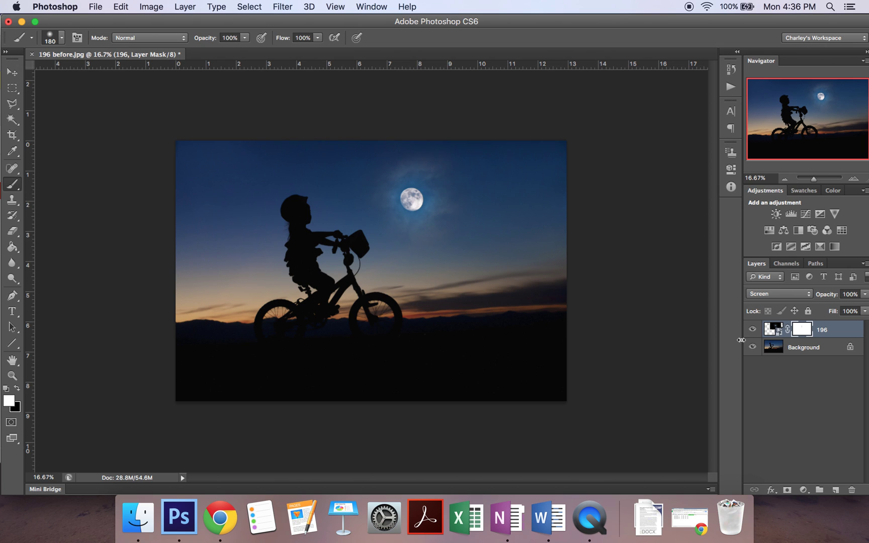
pyautogui.click(94, 6)
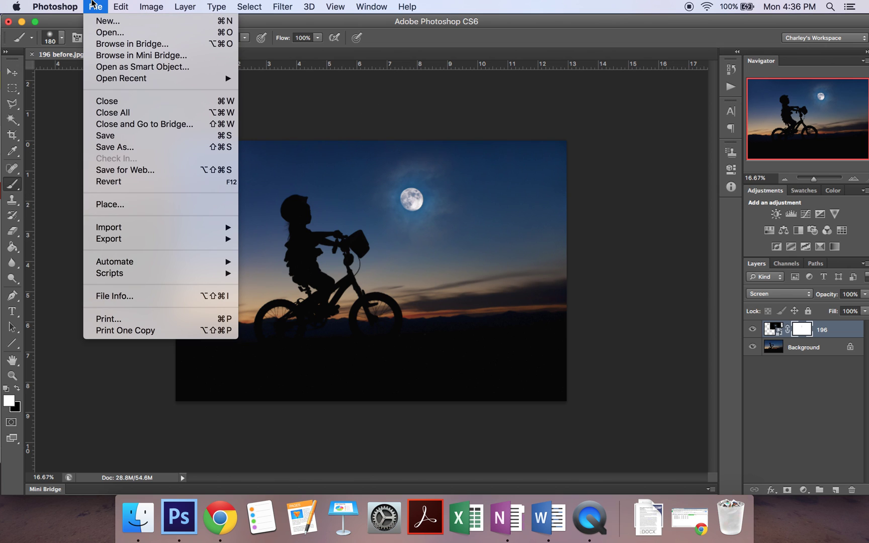
pyautogui.click(96, 5)
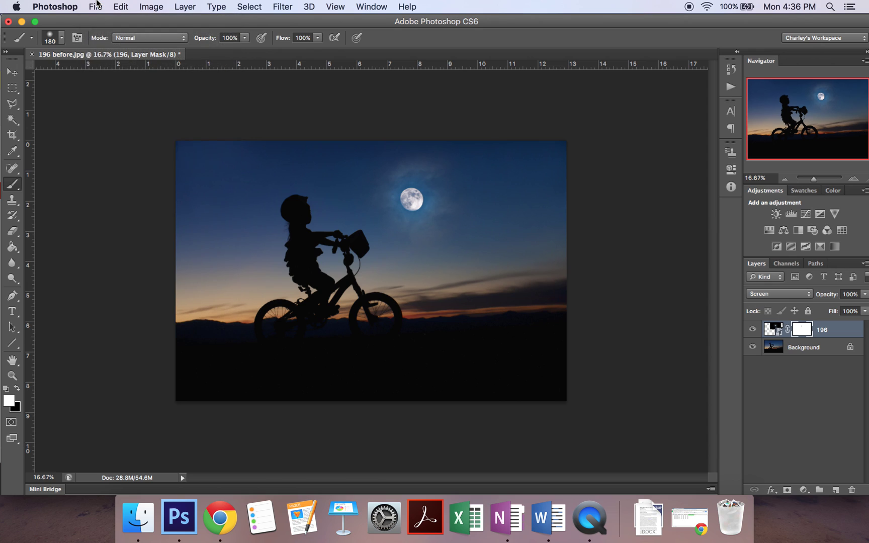